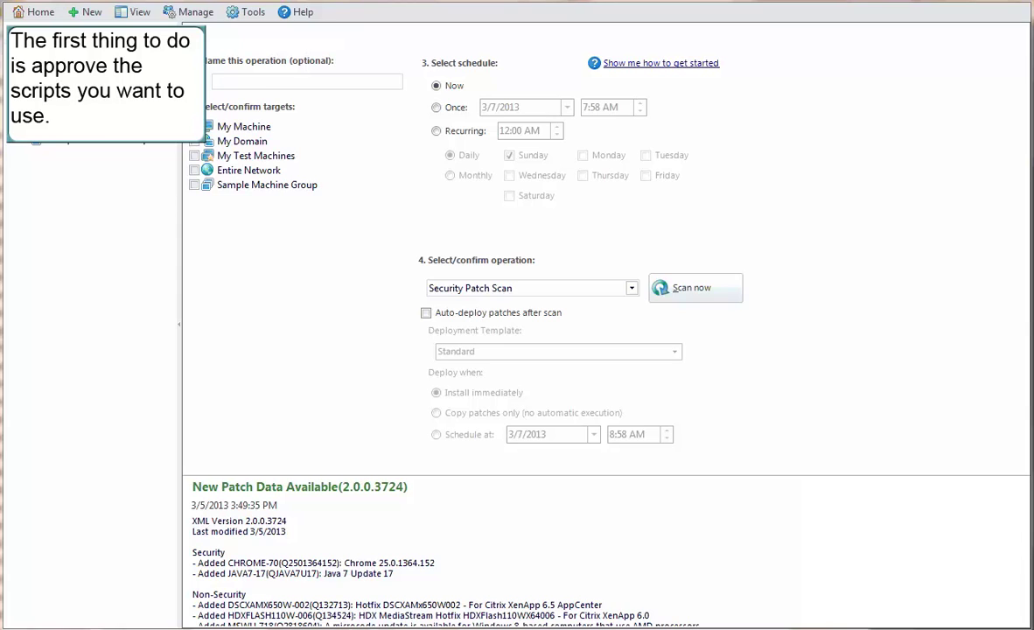
Step: Open the ITScripts manager, close the finished script import, and approve the CheckDisk maintenance script
{"action": "left_click", "coordinate": [193, 13]}
{"action": "left_click", "coordinate": [206, 82]}
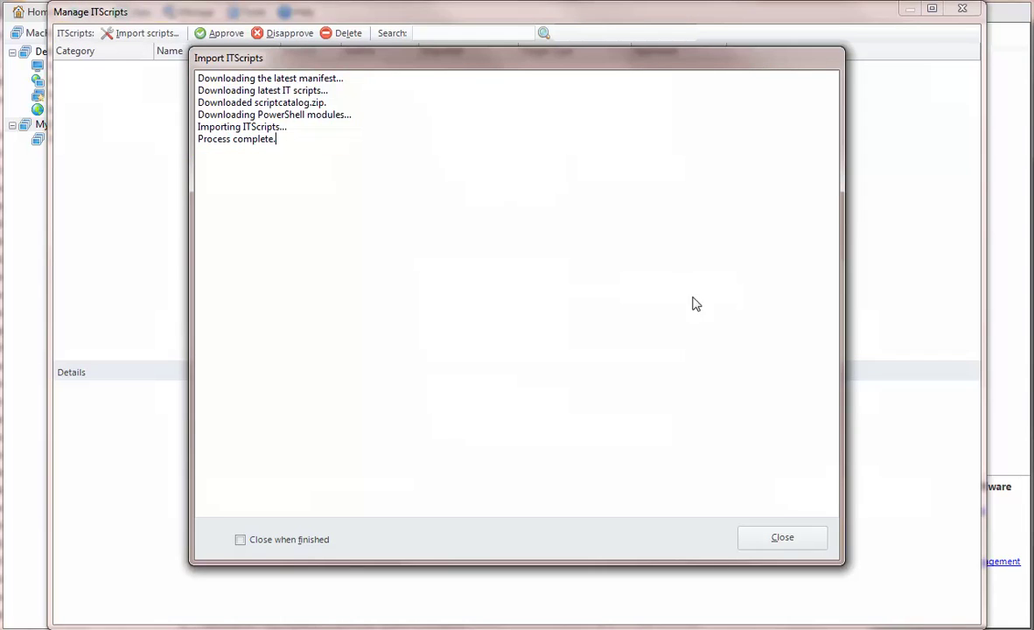
{"action": "left_click", "coordinate": [745, 538]}
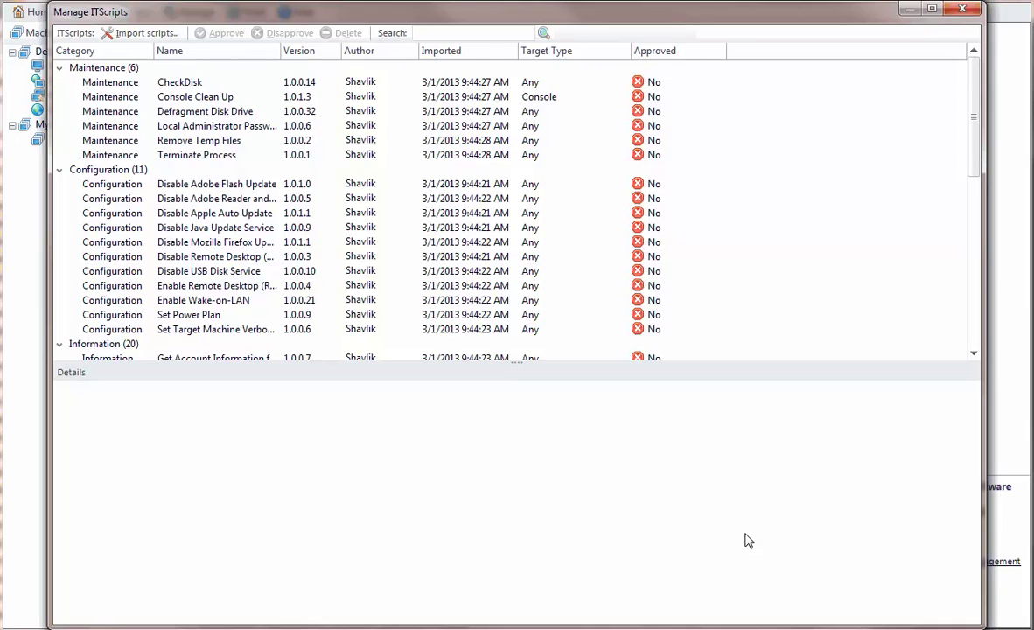
{"action": "left_click", "coordinate": [178, 85]}
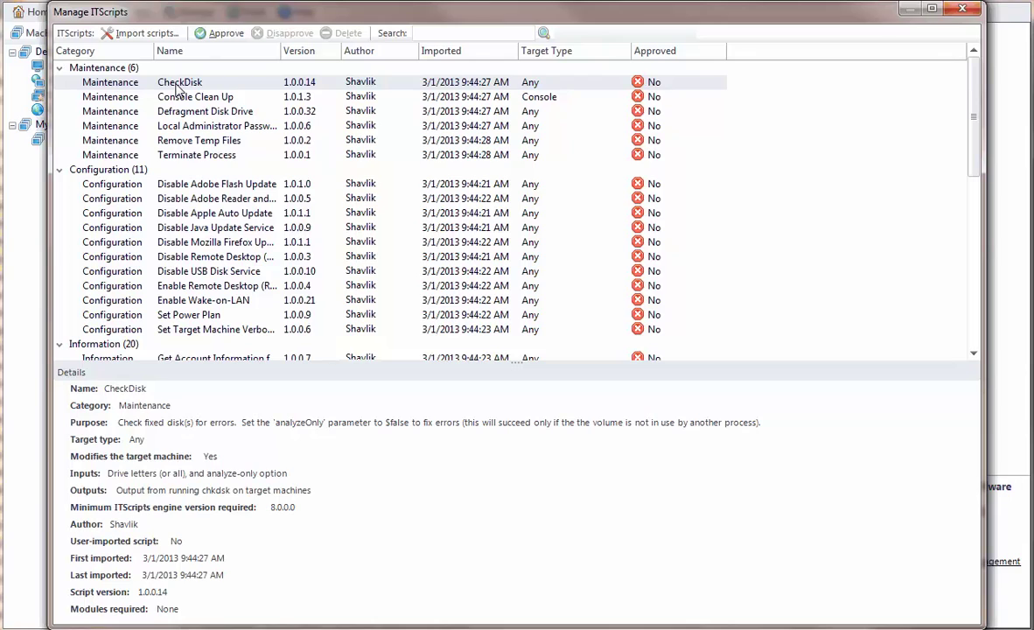
{"action": "left_click", "coordinate": [220, 35]}
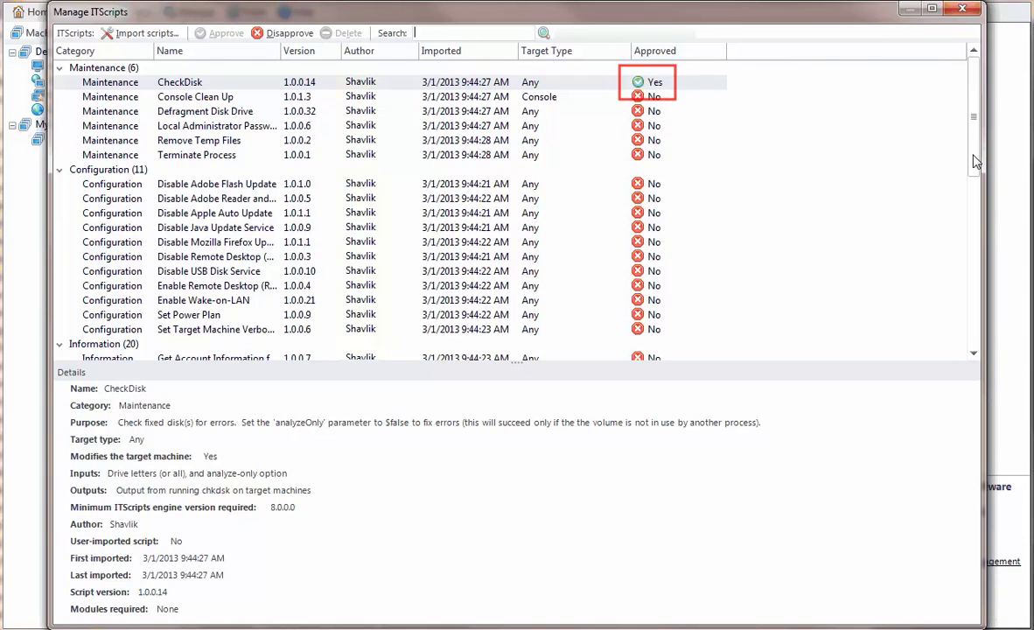
Step: Approve the GetRebootTime and GetServicesAsCsv information scripts together, and close the ITScripts manager
{"action": "left_click_drag", "start_coordinate": [976, 161], "coordinate": [976, 331]}
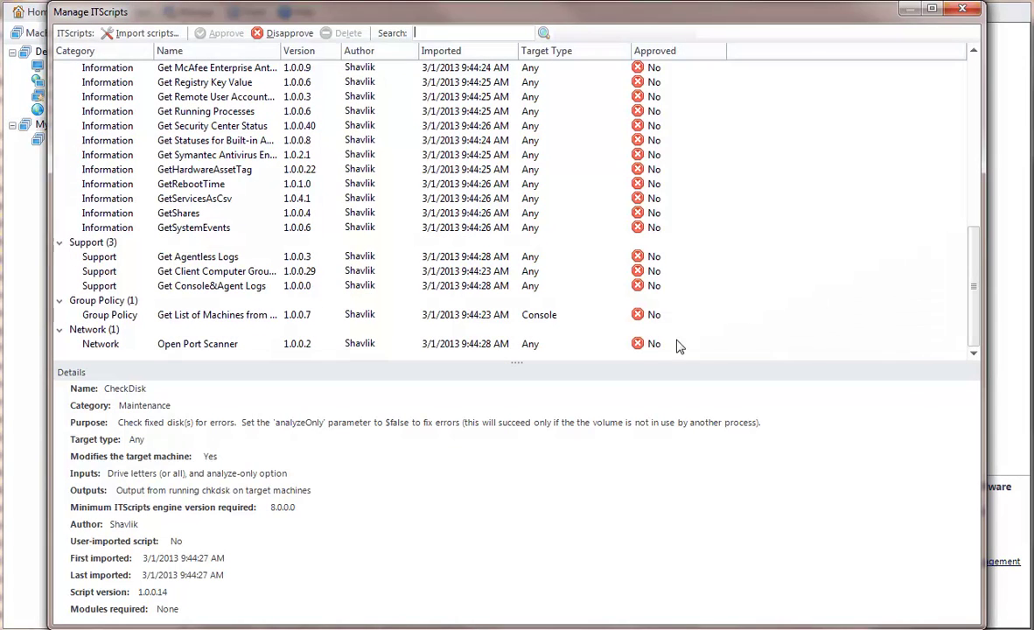
{"action": "left_click", "coordinate": [179, 183]}
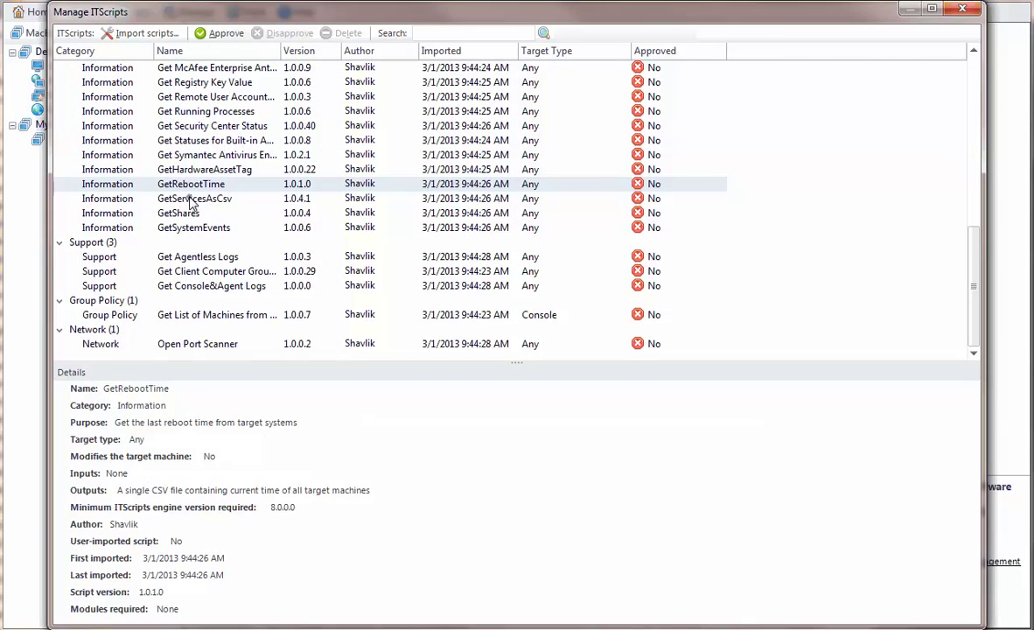
{"action": "left_click", "coordinate": [198, 198], "text": "ctrl"}
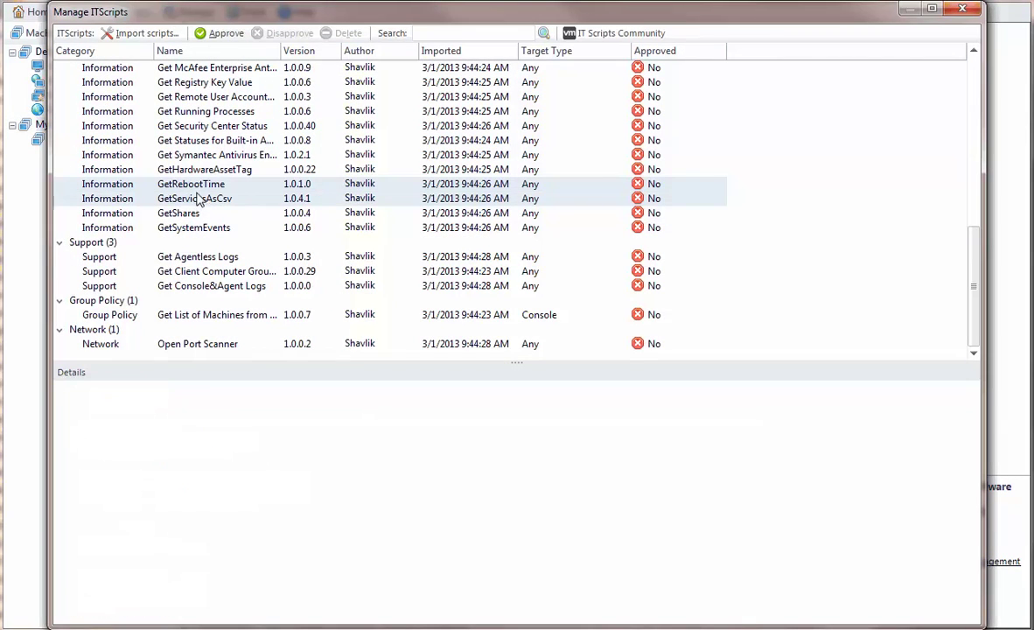
{"action": "left_click", "coordinate": [220, 38]}
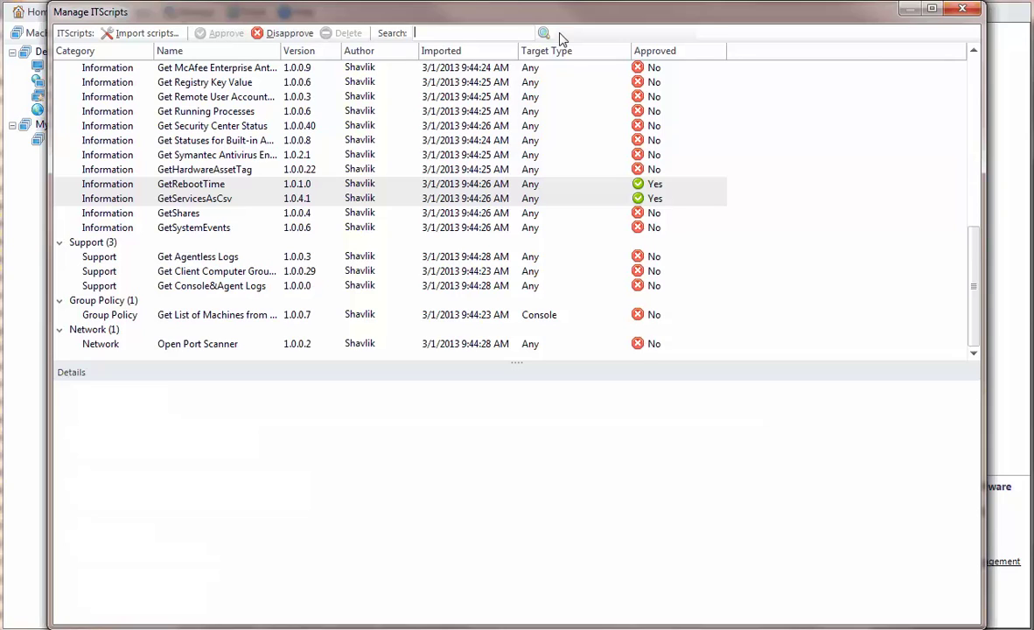
{"action": "left_click", "coordinate": [960, 13]}
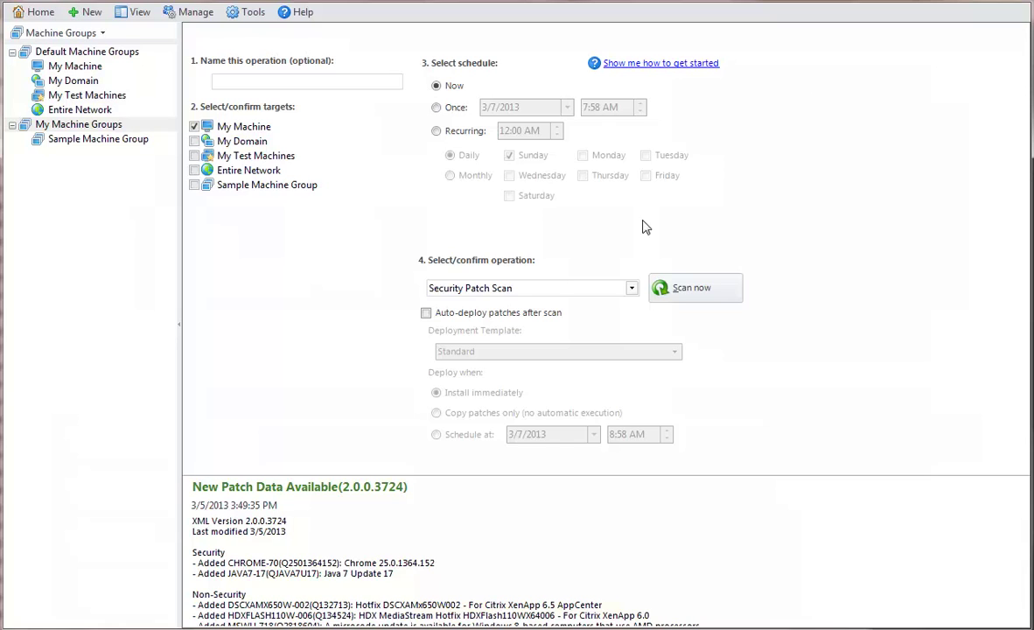
Step: Run the GetRebootTime ITScript on My Machine immediately, and close the operations monitor when the run completes
{"action": "left_click", "coordinate": [632, 288]}
{"action": "left_click", "coordinate": [462, 381]}
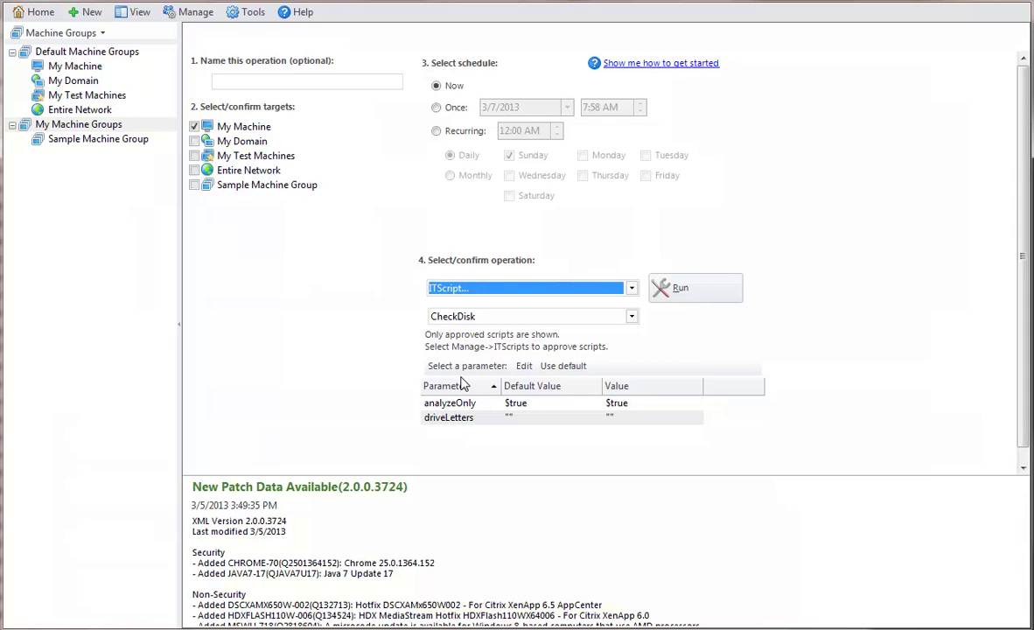
{"action": "left_click", "coordinate": [632, 318]}
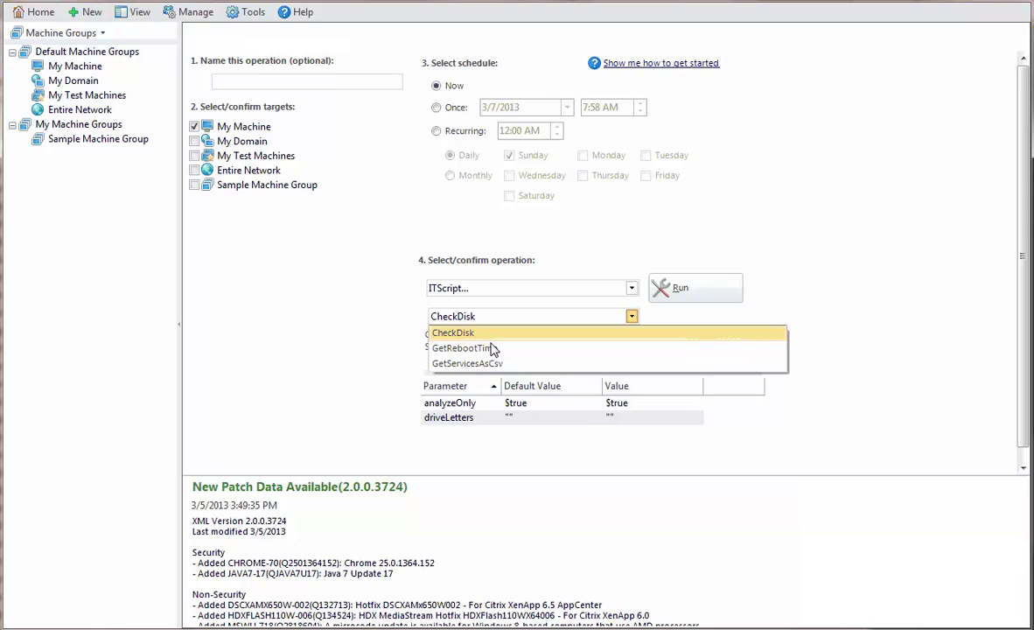
{"action": "left_click", "coordinate": [464, 348]}
{"action": "left_click", "coordinate": [669, 287]}
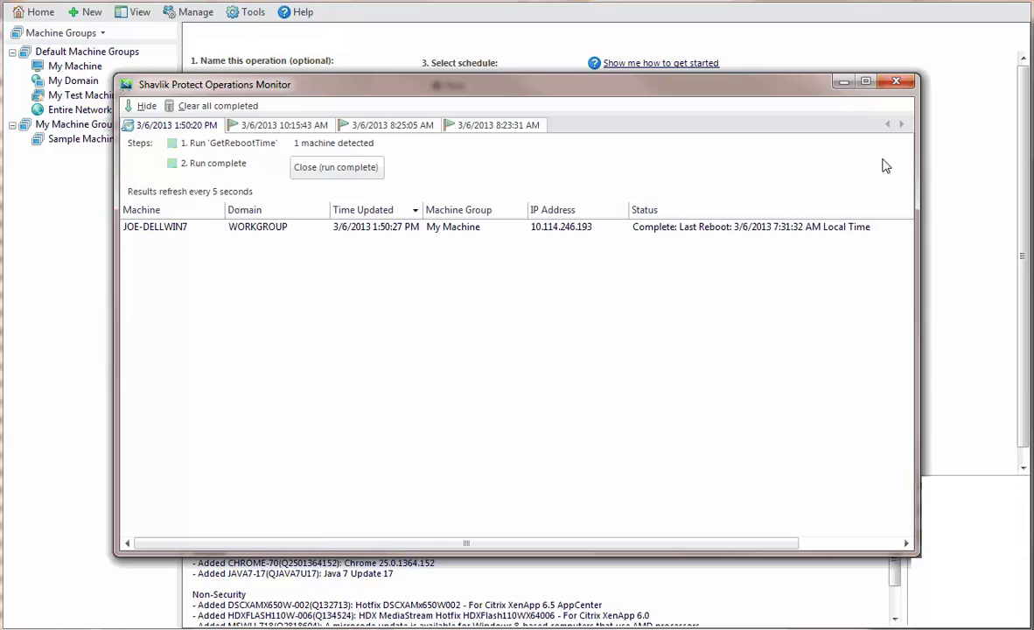
{"action": "left_click", "coordinate": [895, 83]}
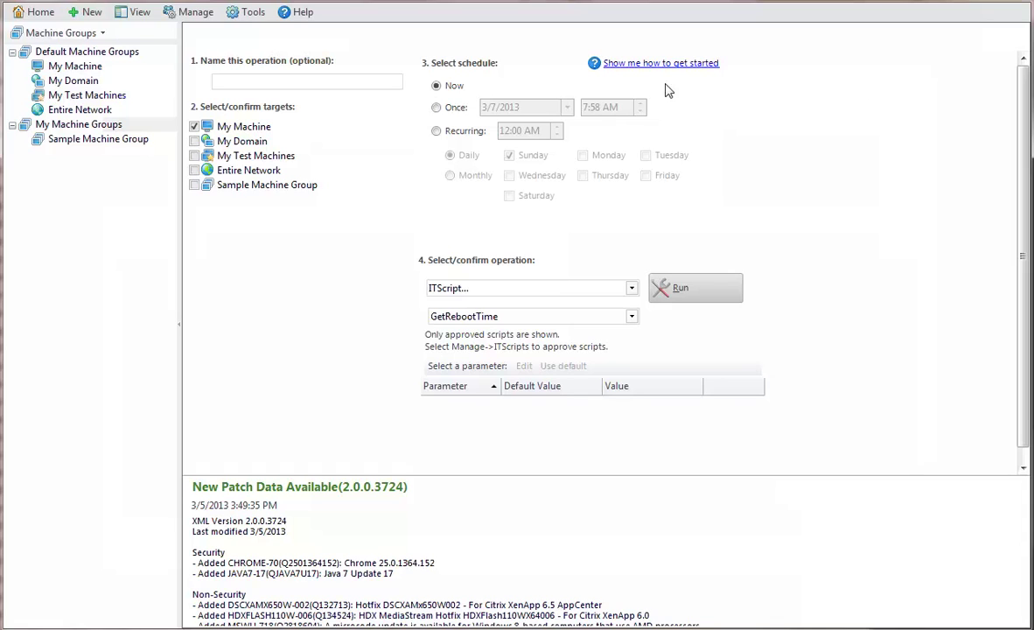
Step: Start a run operation from Sample Machine Group and set its schedule to recurring daily at 12:00 AM
{"action": "double_click", "coordinate": [102, 140]}
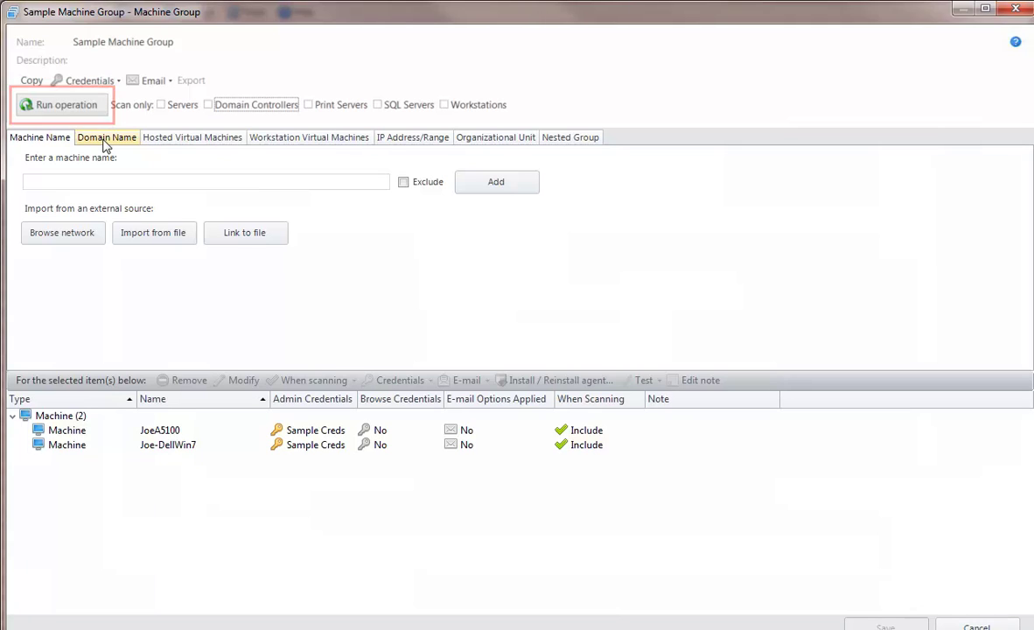
{"action": "left_click", "coordinate": [81, 105]}
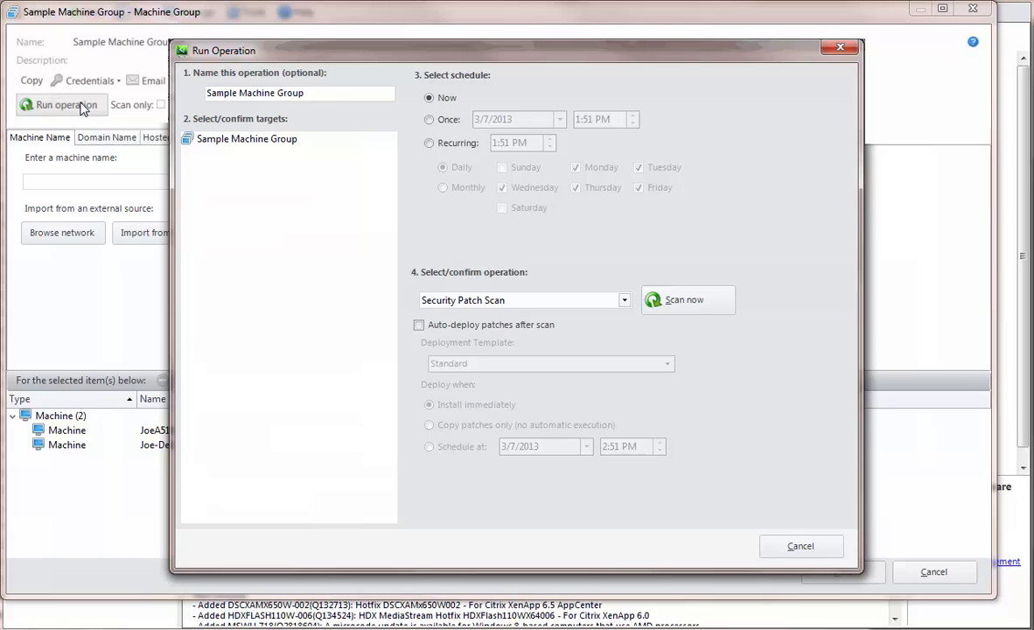
{"action": "left_click", "coordinate": [428, 142]}
{"action": "left_click", "coordinate": [495, 142]}
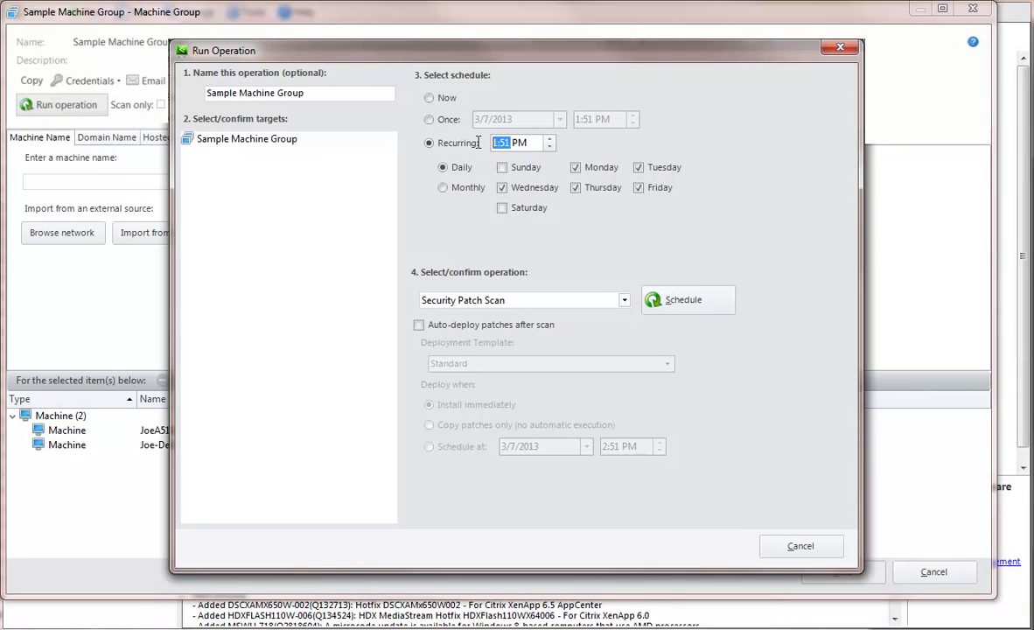
{"action": "type", "text": "12"}
{"action": "left_click", "coordinate": [514, 143]}
{"action": "type", "text": "00"}
{"action": "left_click", "coordinate": [525, 142]}
{"action": "left_click", "coordinate": [548, 147]}
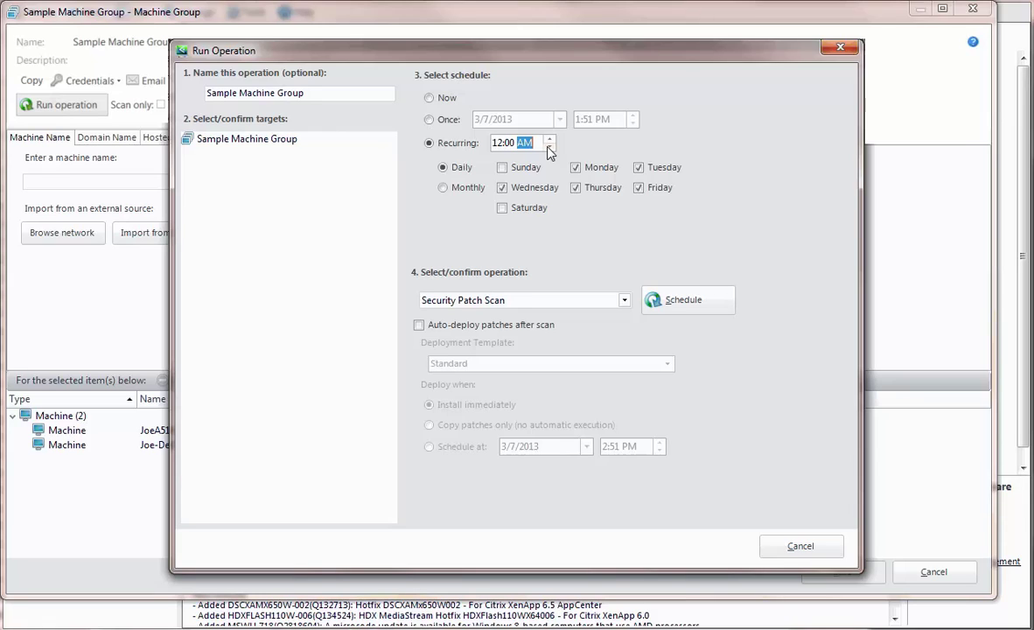
Step: Schedule the CheckDisk ITScript as the machine group's operation, dismiss the notification, and close the group window
{"action": "left_click", "coordinate": [564, 300]}
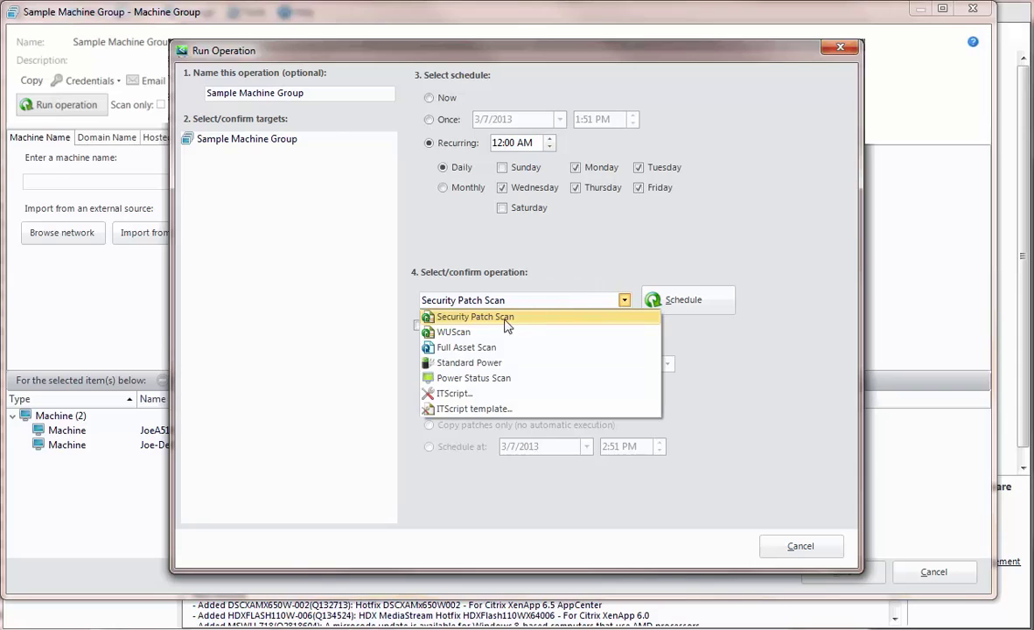
{"action": "left_click", "coordinate": [455, 394]}
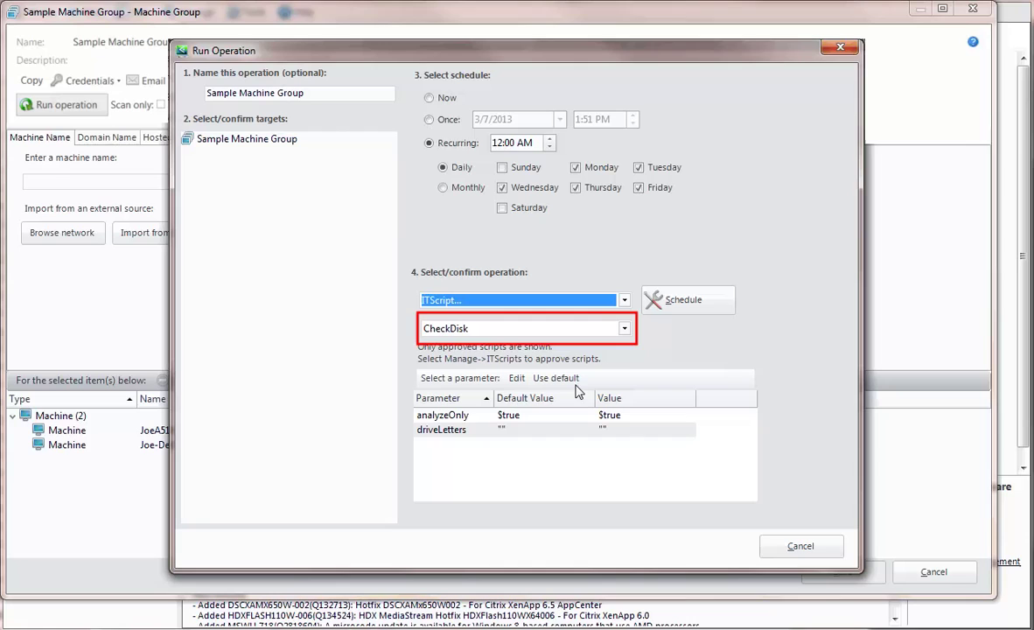
{"action": "left_click", "coordinate": [657, 298]}
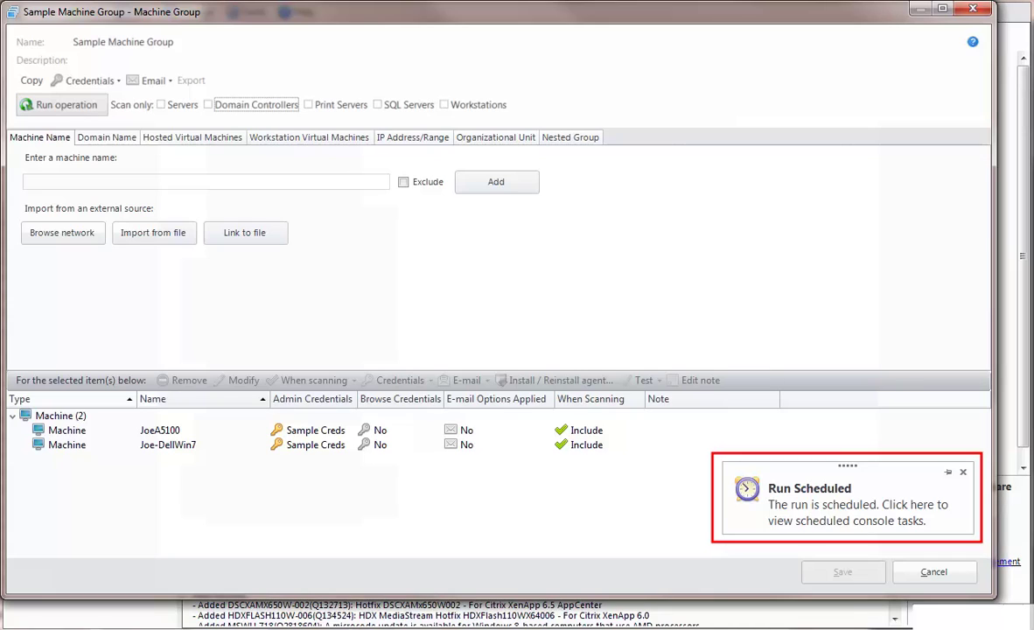
{"action": "left_click", "coordinate": [963, 472]}
{"action": "left_click", "coordinate": [933, 573]}
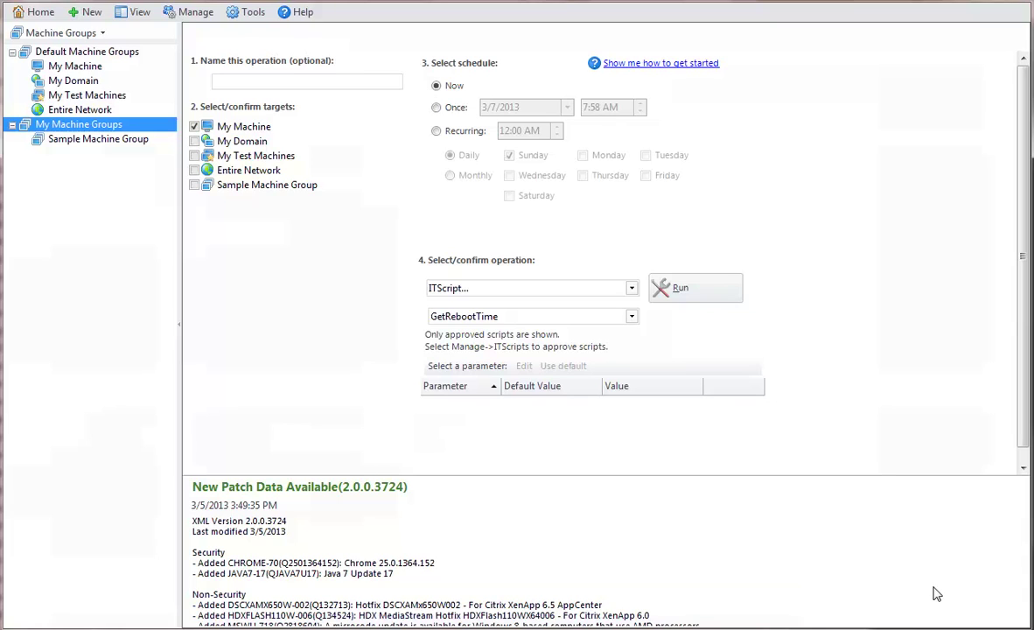
Step: Create an ITScripts template named "GetService Script Template" that uses the GetServicesAsCsv script
{"action": "left_click", "coordinate": [95, 14]}
{"action": "left_click", "coordinate": [113, 101]}
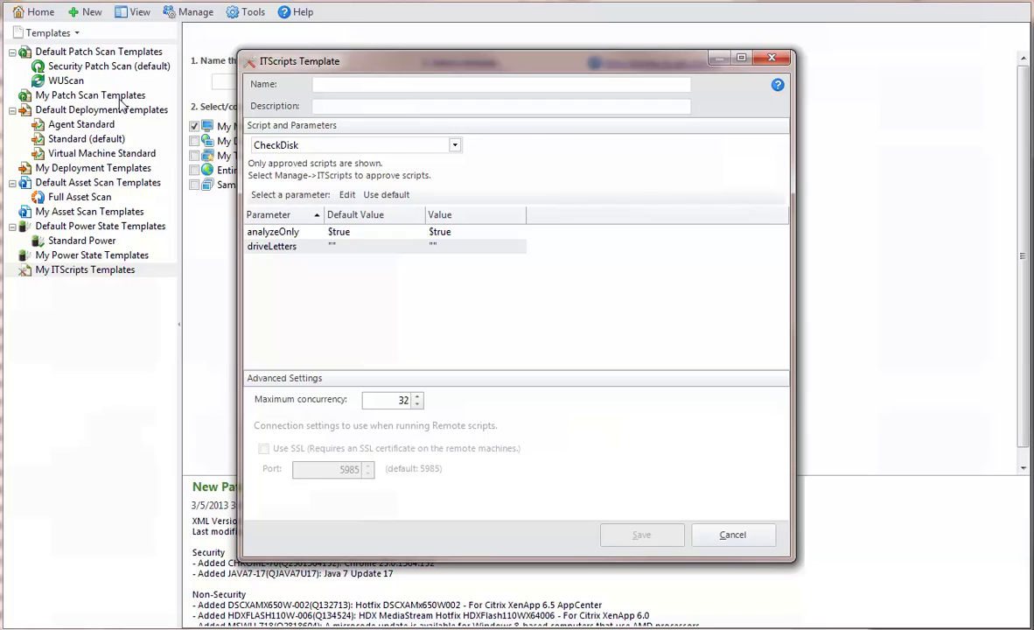
{"action": "type", "text": "GetServic"}
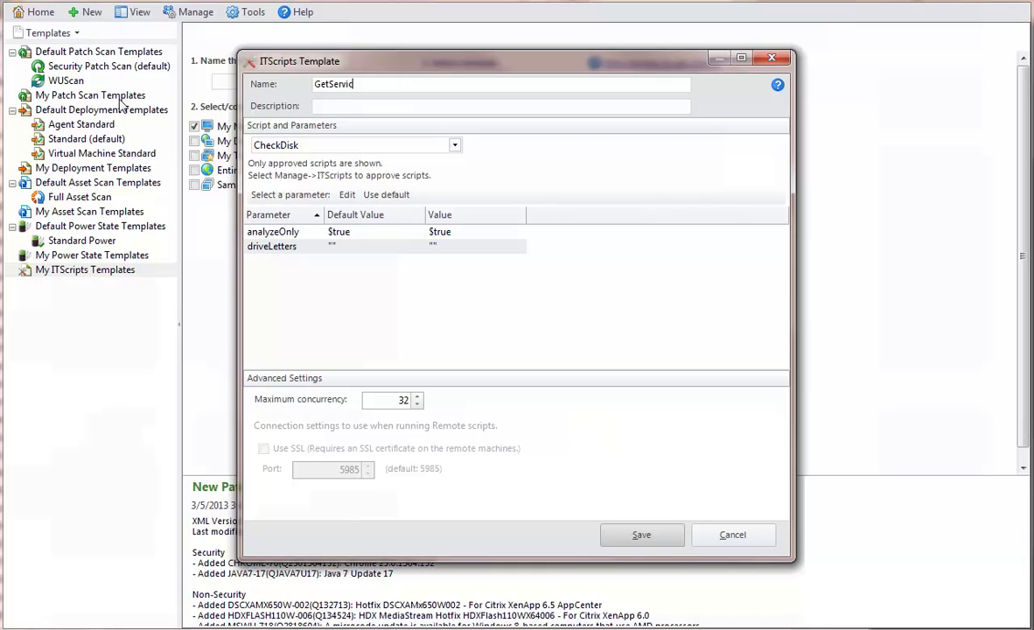
{"action": "type", "text": "e Script Template"}
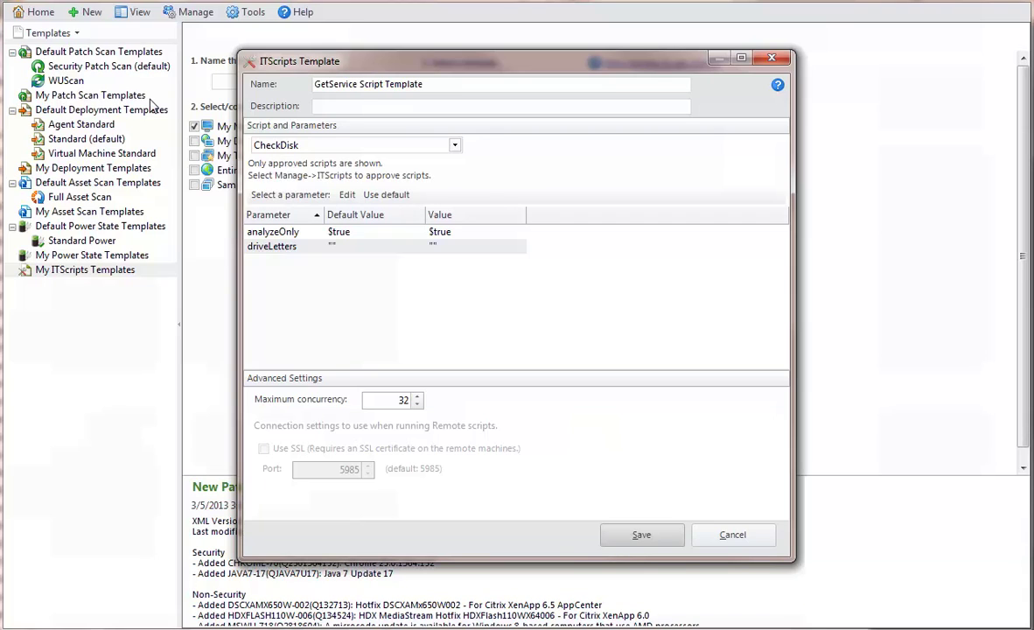
{"action": "left_click", "coordinate": [455, 144]}
{"action": "left_click", "coordinate": [306, 192]}
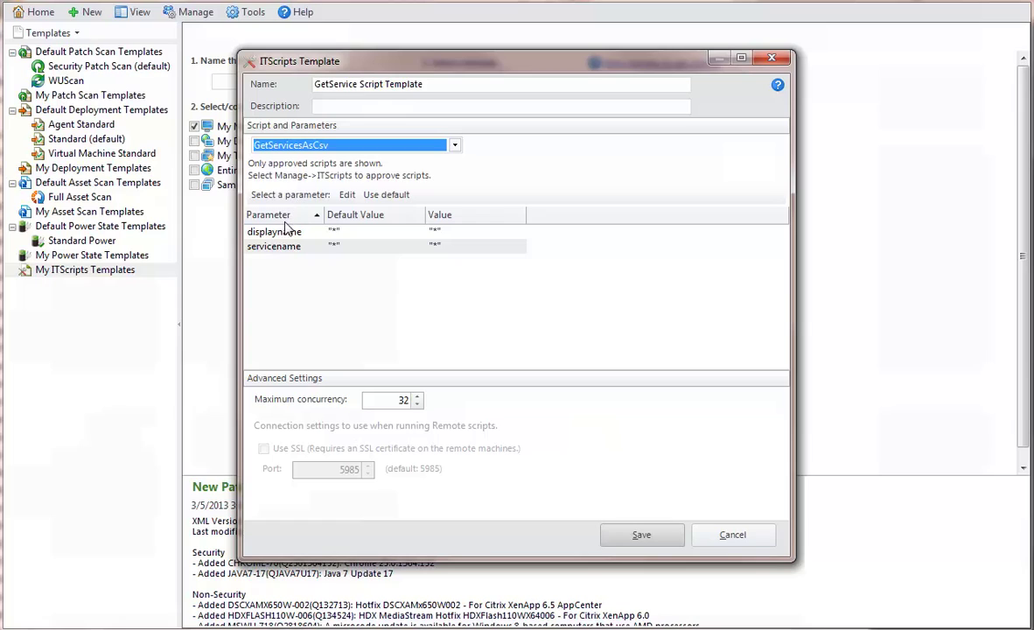
Step: Set the template's servicename parameter to "w*" and save the template
{"action": "left_click", "coordinate": [319, 247]}
{"action": "left_click", "coordinate": [348, 195]}
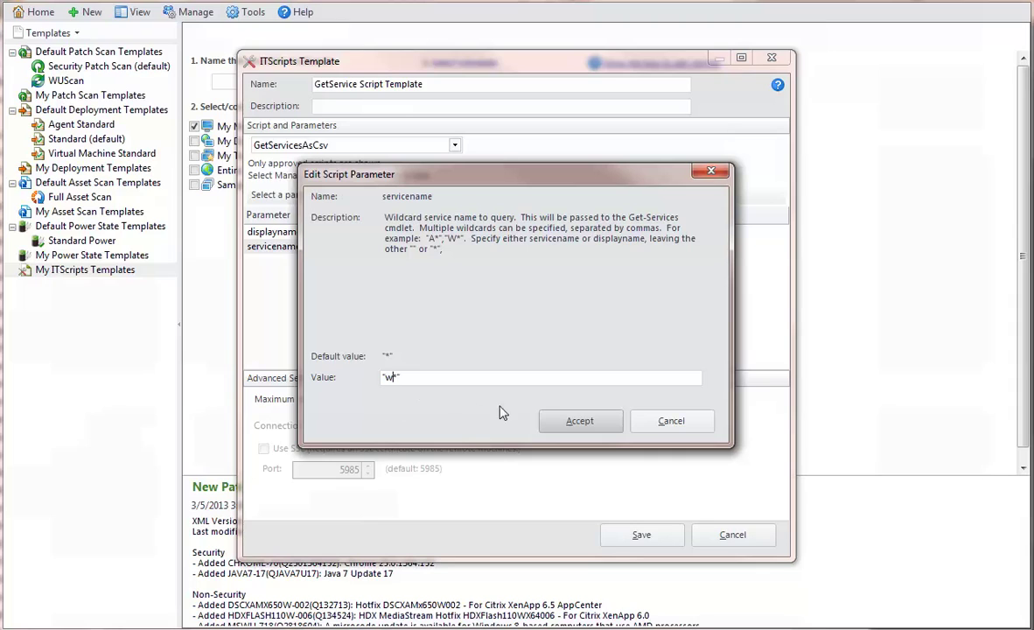
{"action": "left_click", "coordinate": [577, 420]}
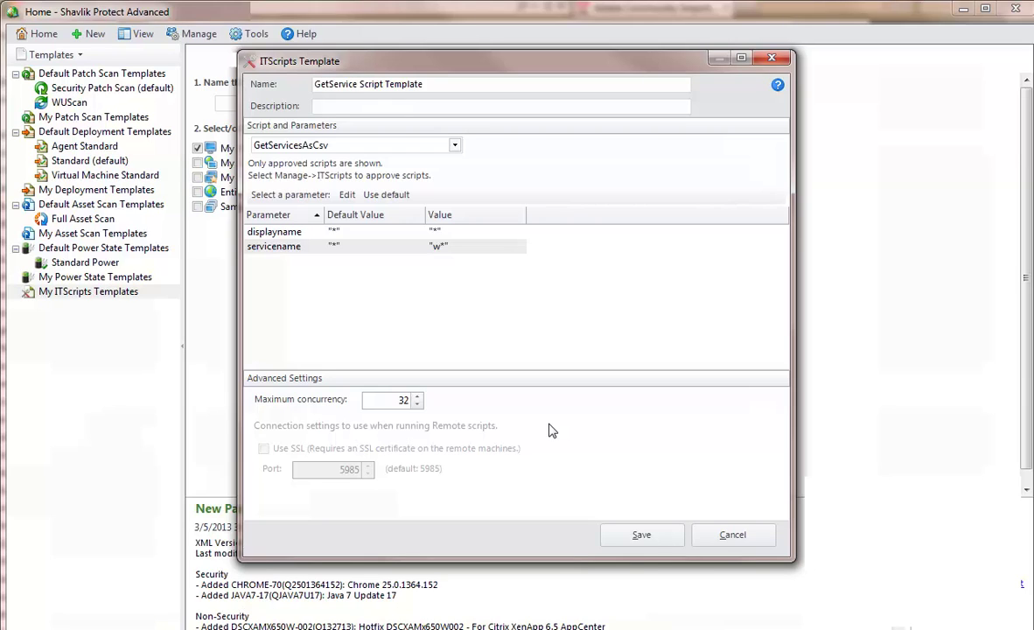
{"action": "left_click", "coordinate": [628, 535]}
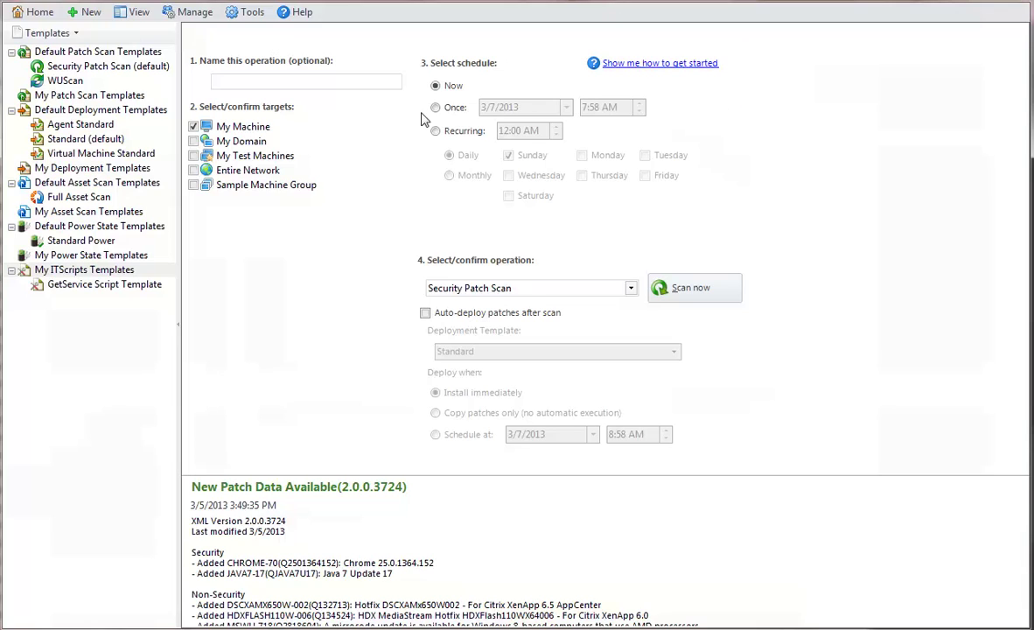
Step: Run the GetService Script Template immediately with only Sample Machine Group as target, and close the operations monitor upon completion
{"action": "left_click", "coordinate": [192, 127]}
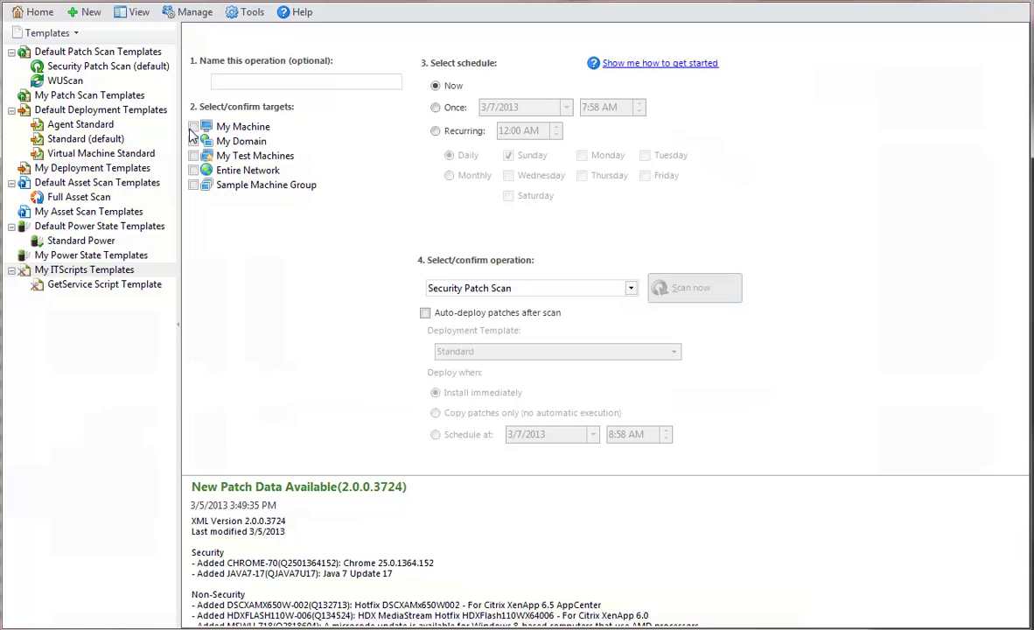
{"action": "left_click", "coordinate": [193, 184]}
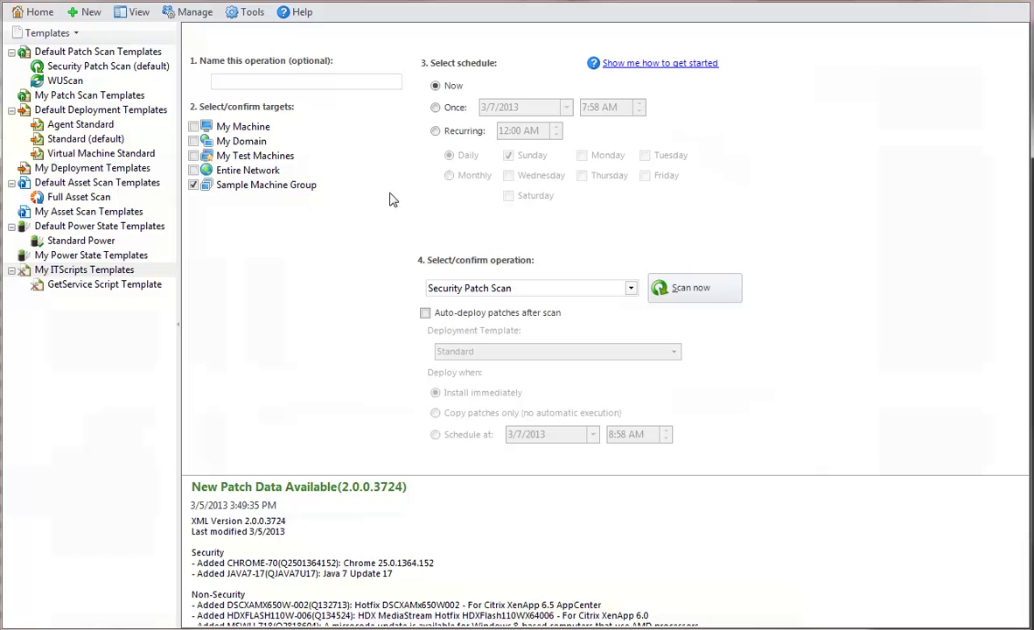
{"action": "left_click", "coordinate": [630, 288]}
{"action": "left_click", "coordinate": [488, 397]}
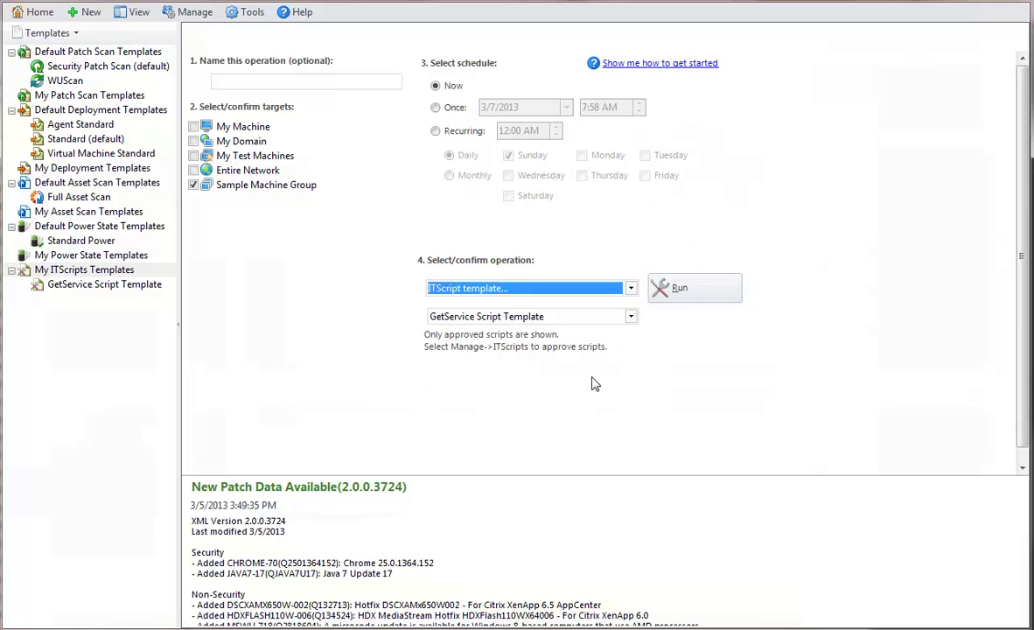
{"action": "left_click", "coordinate": [630, 318]}
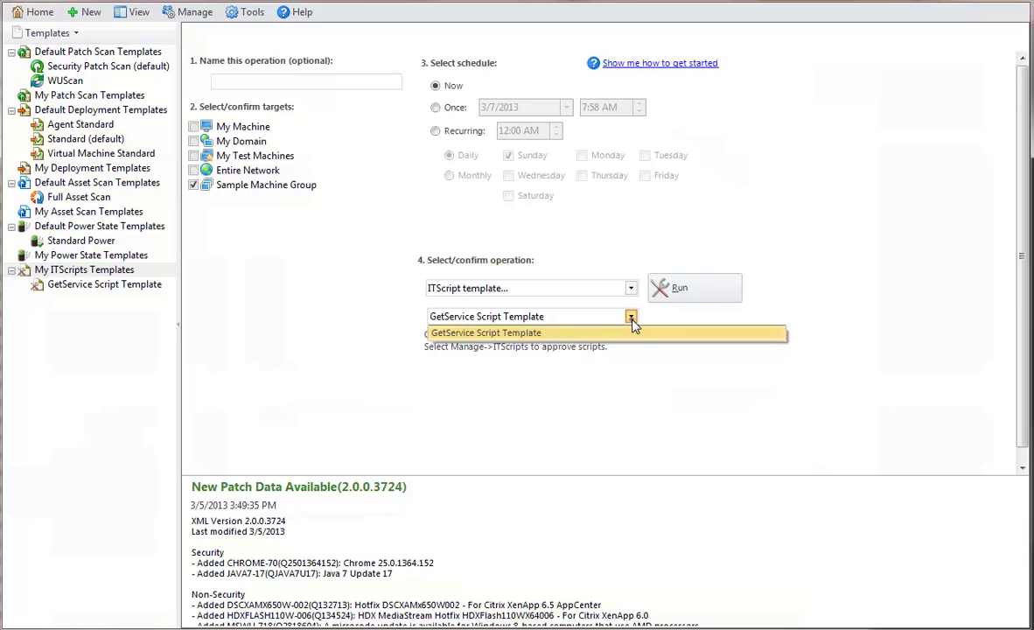
{"action": "left_click", "coordinate": [633, 333]}
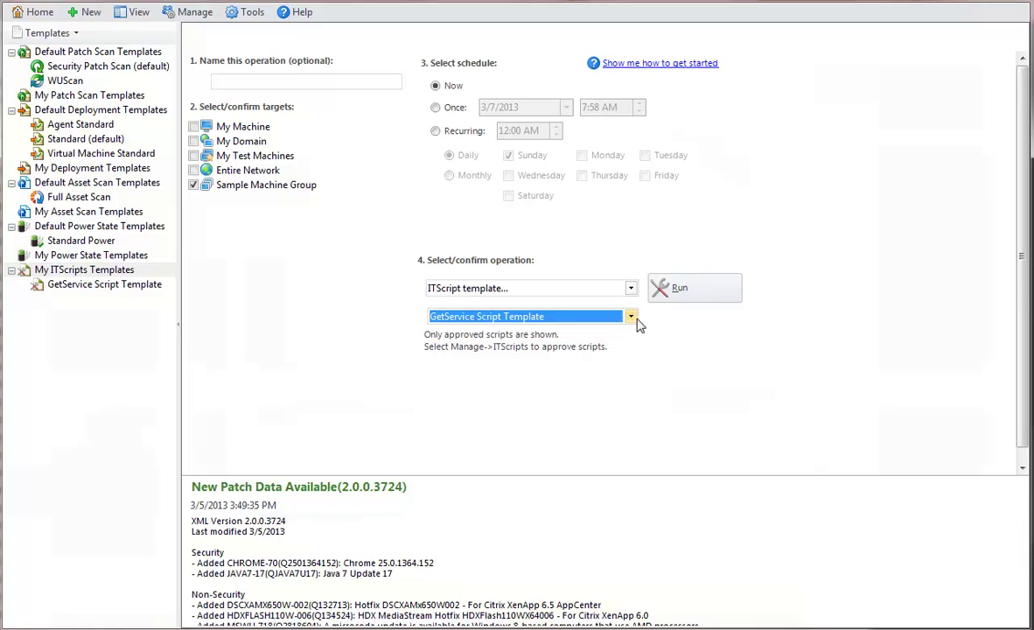
{"action": "left_click", "coordinate": [682, 291]}
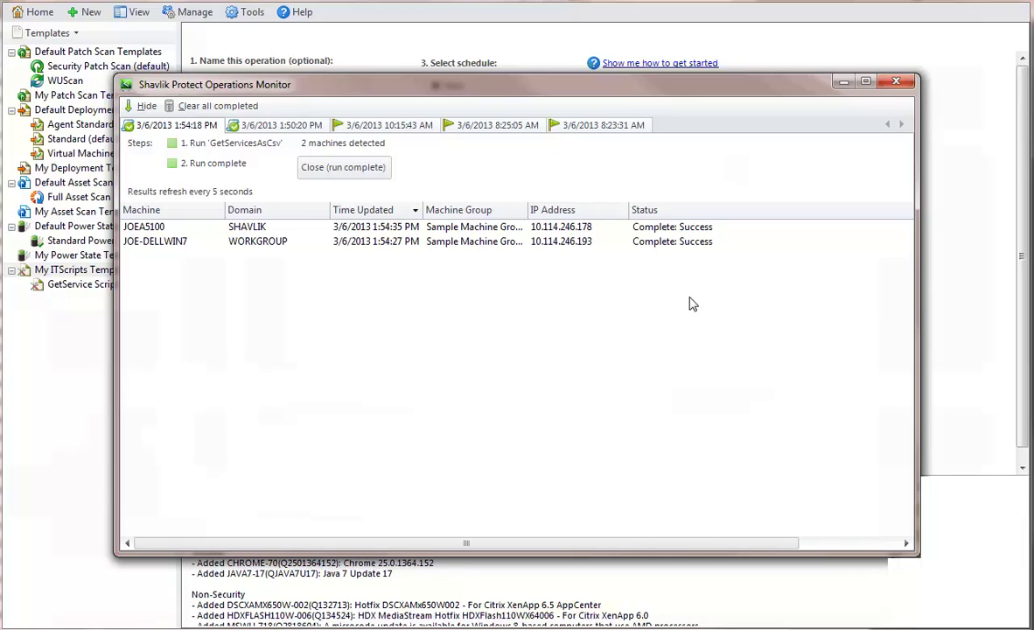
{"action": "left_click", "coordinate": [893, 84]}
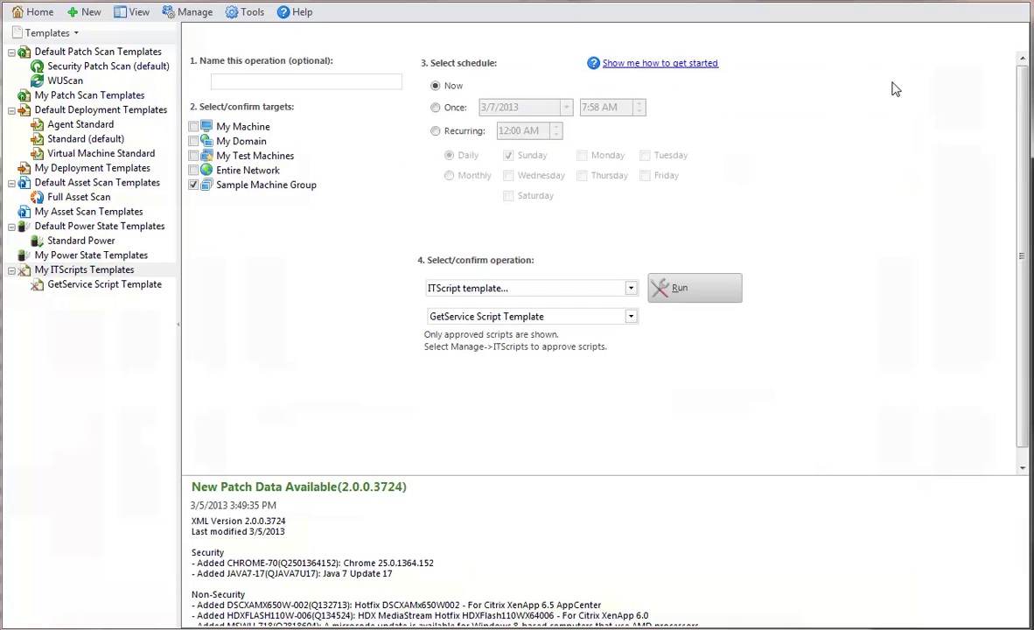
Step: Display the ITScript results, inspect the GetServicesAsCsv output for the machine in the WORKGROUP domain, and close the output file
{"action": "left_click", "coordinate": [134, 19]}
{"action": "left_click", "coordinate": [179, 116]}
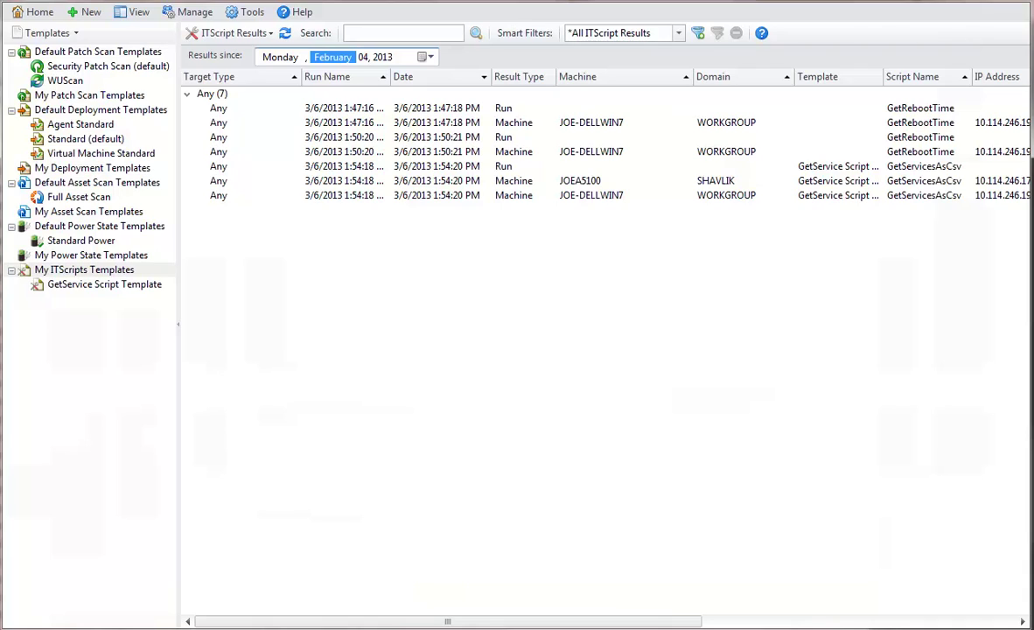
{"action": "left_click", "coordinate": [298, 122]}
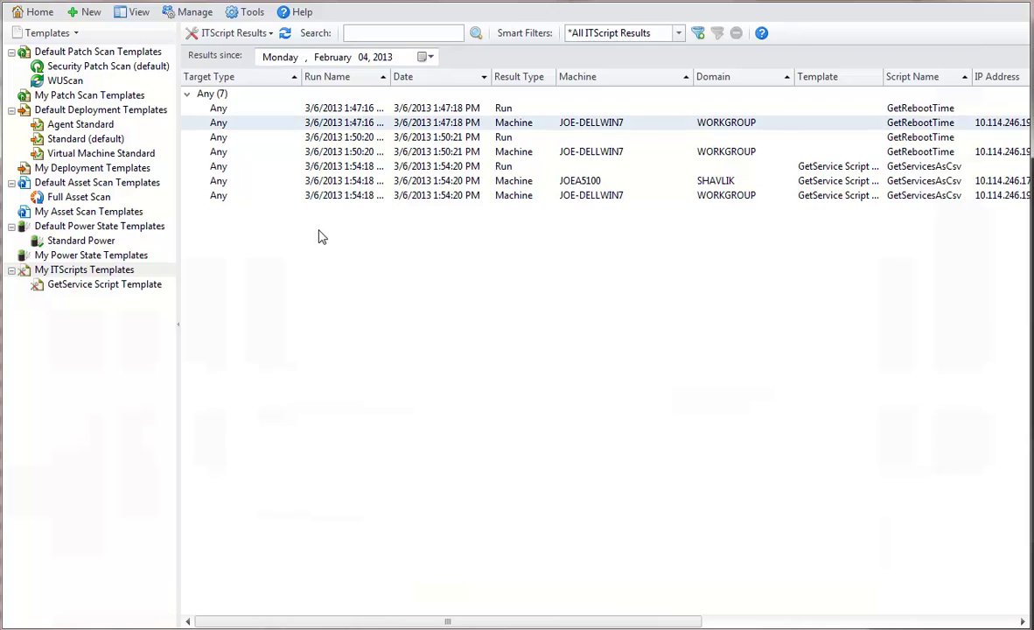
{"action": "double_click", "coordinate": [503, 194]}
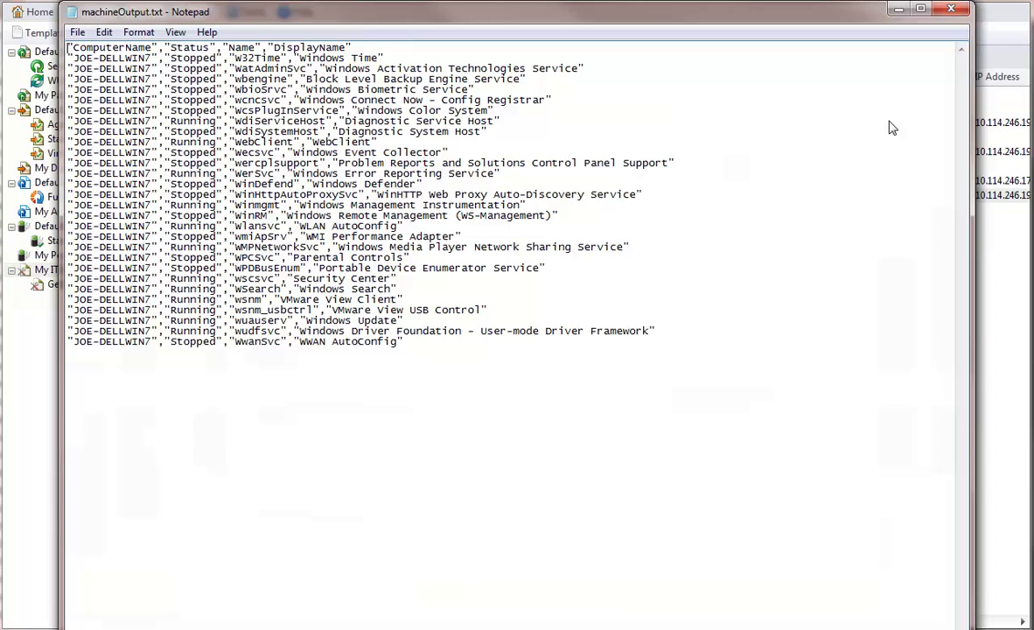
{"action": "left_click", "coordinate": [950, 9]}
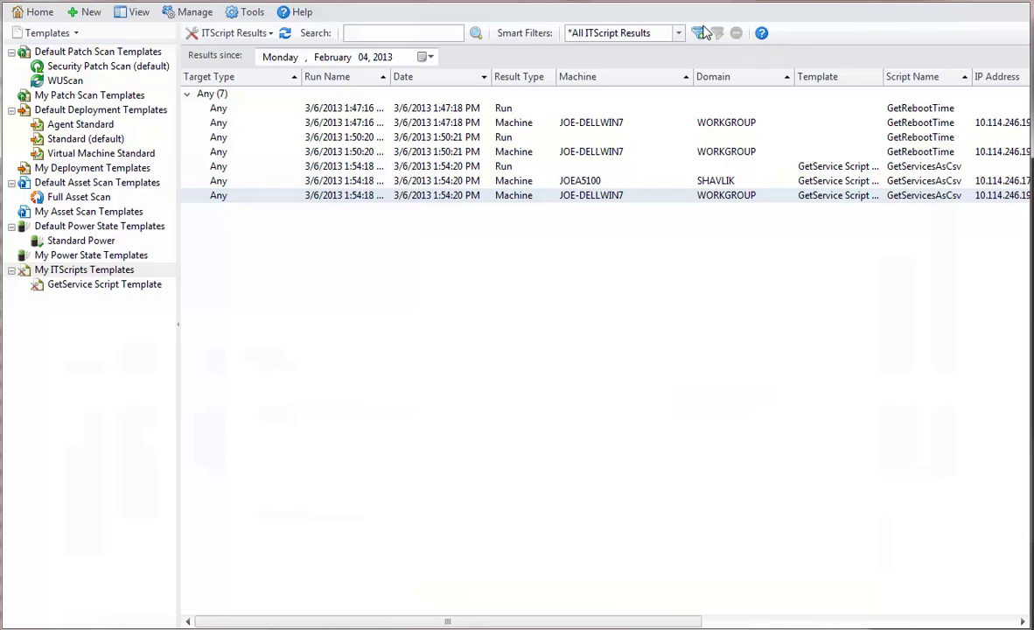
Step: Open the output folder of the GetServicesAsCsv run and view its combined runoutput.csv file in Excel
{"action": "right_click", "coordinate": [473, 168]}
{"action": "left_click", "coordinate": [474, 175]}
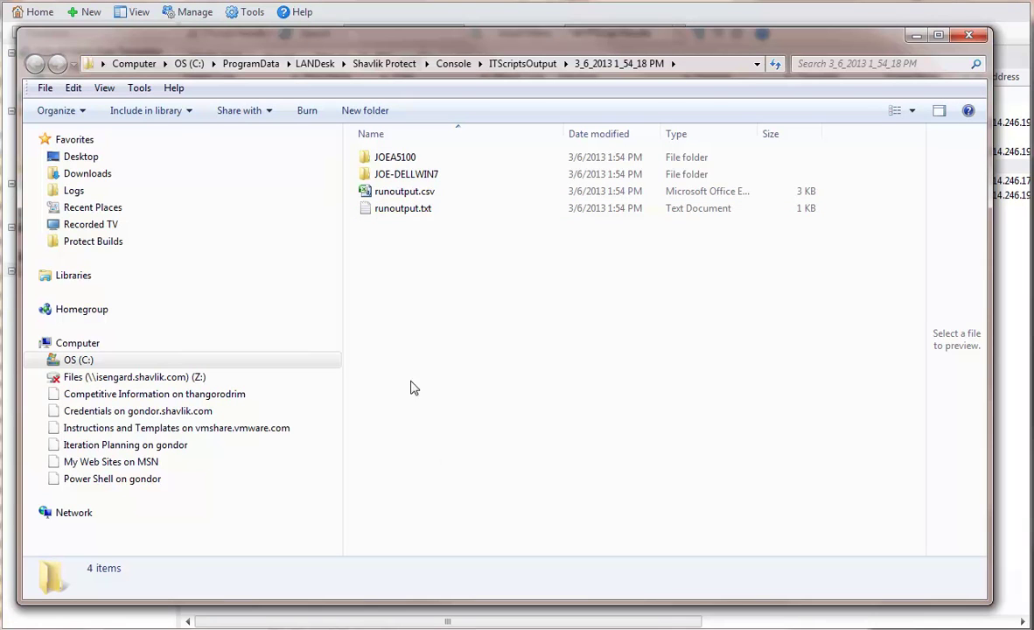
{"action": "double_click", "coordinate": [393, 194]}
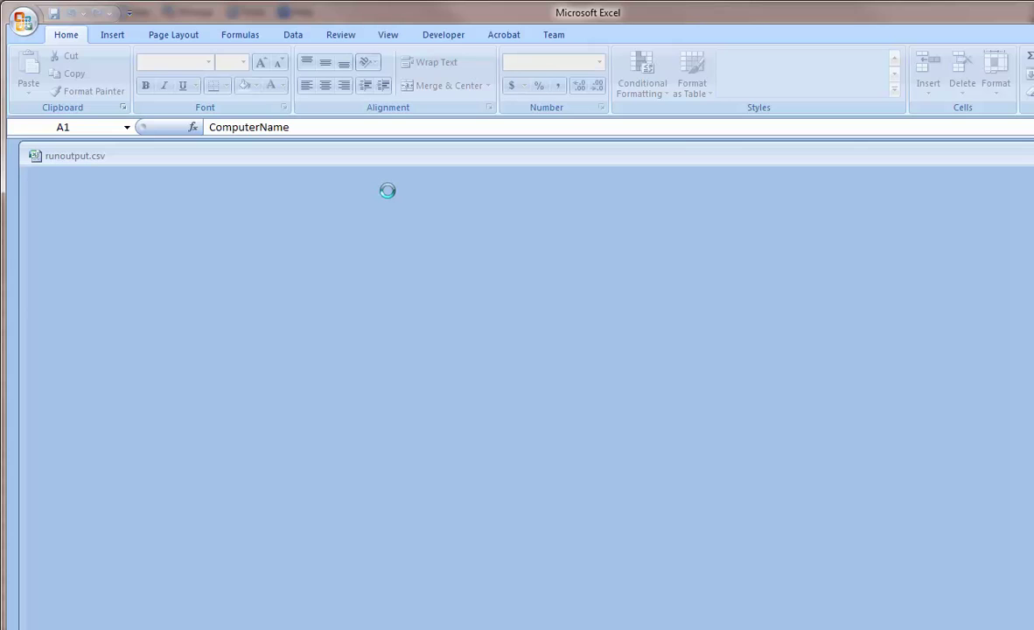